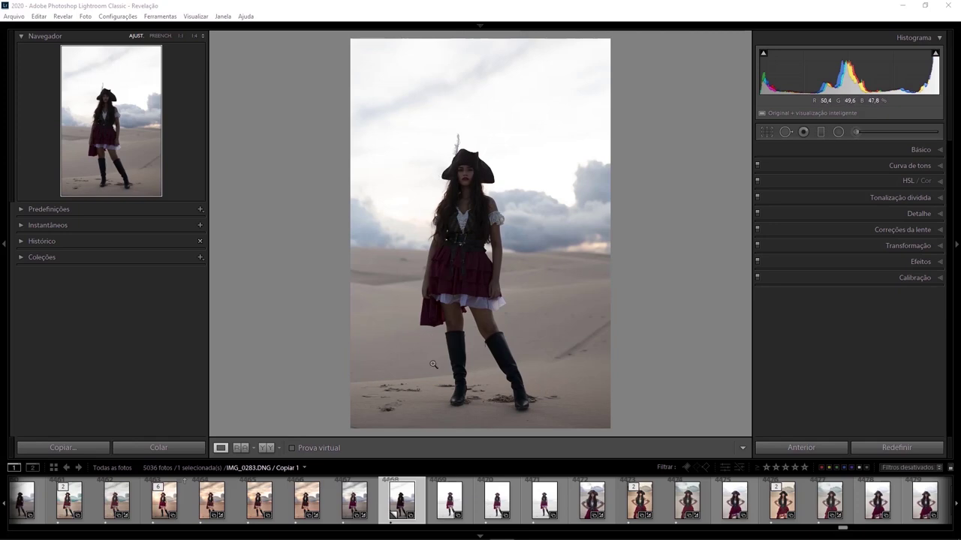
Step: Compare face close-ups of the brighter photo and the dark copy, ending on the dark portrait
key("Right")
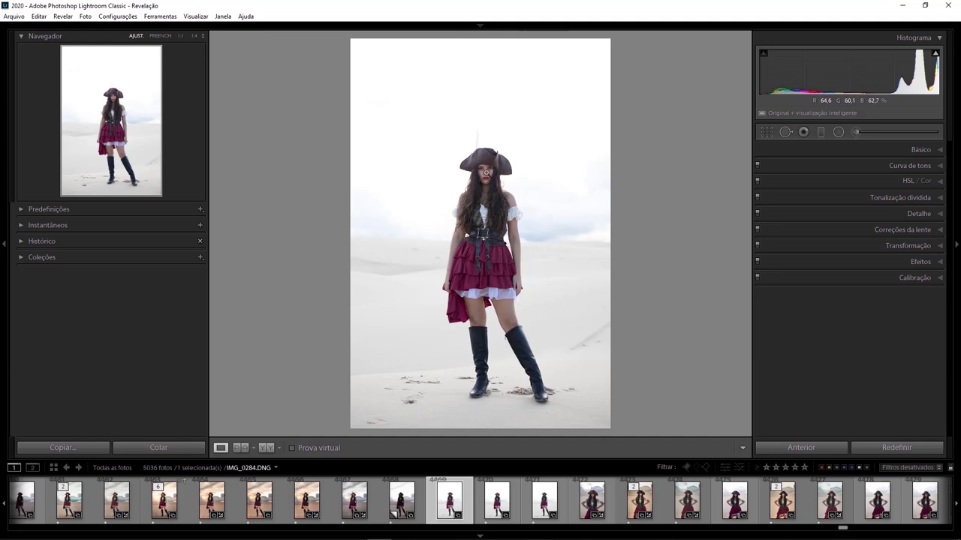
left_click(487, 173)
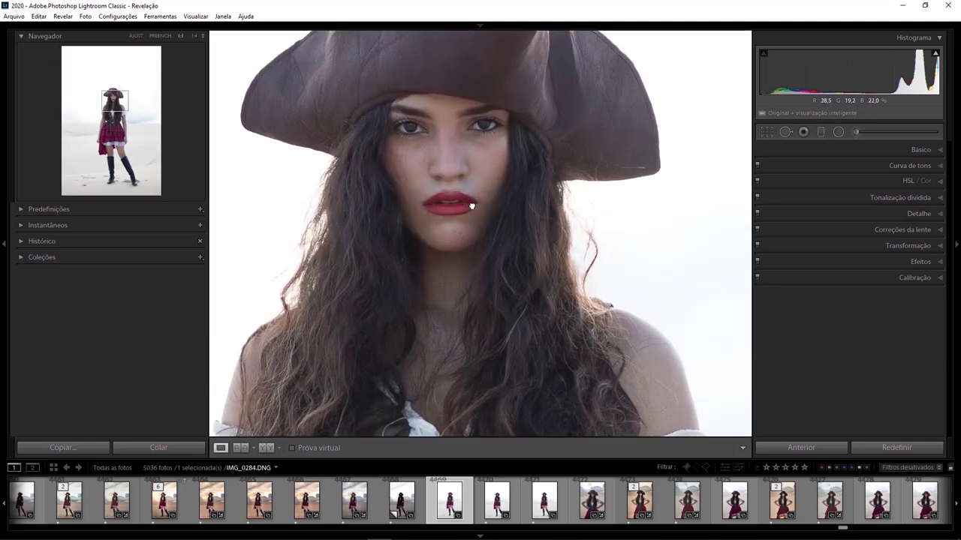
left_click(472, 206)
mouse_move(401, 499)
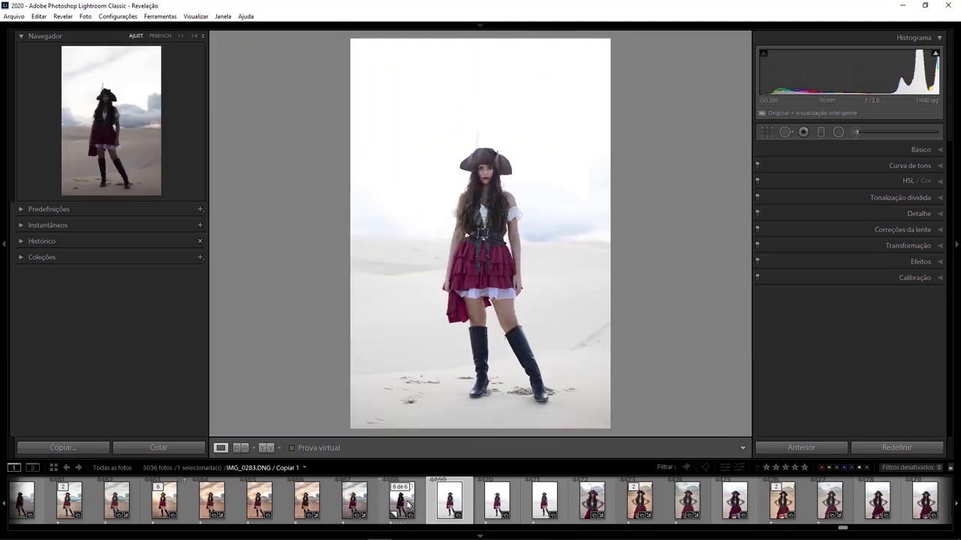
left_click(408, 505)
left_click(473, 176)
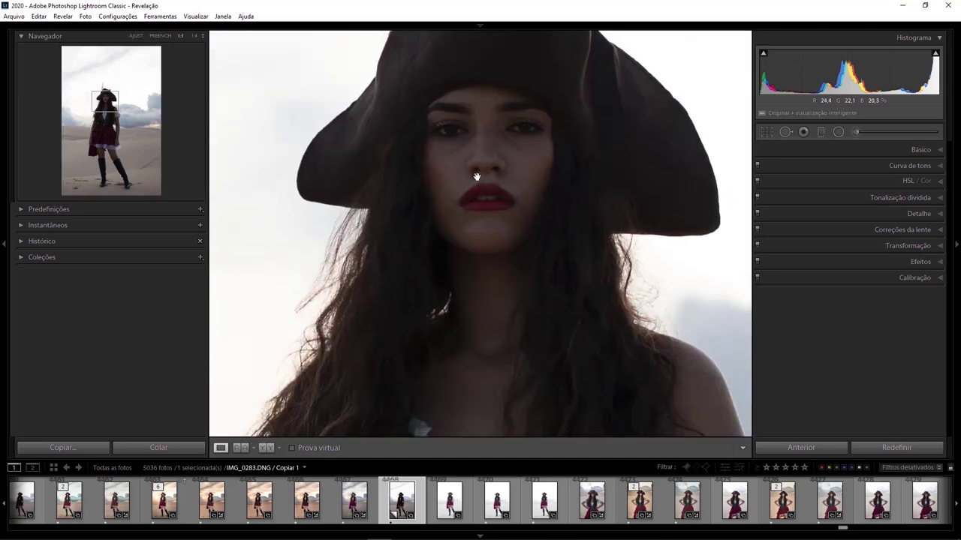
left_click_drag(476, 176, 476, 207)
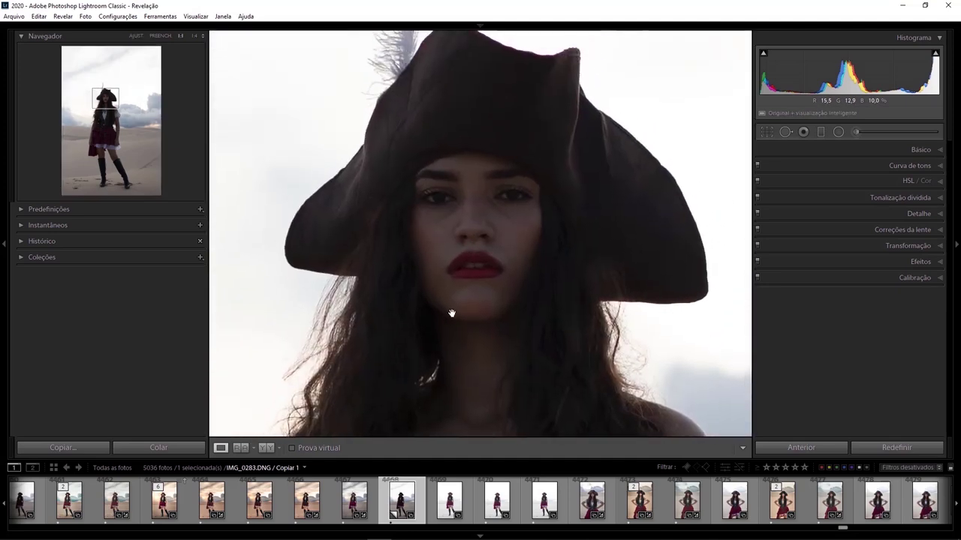
key("Right")
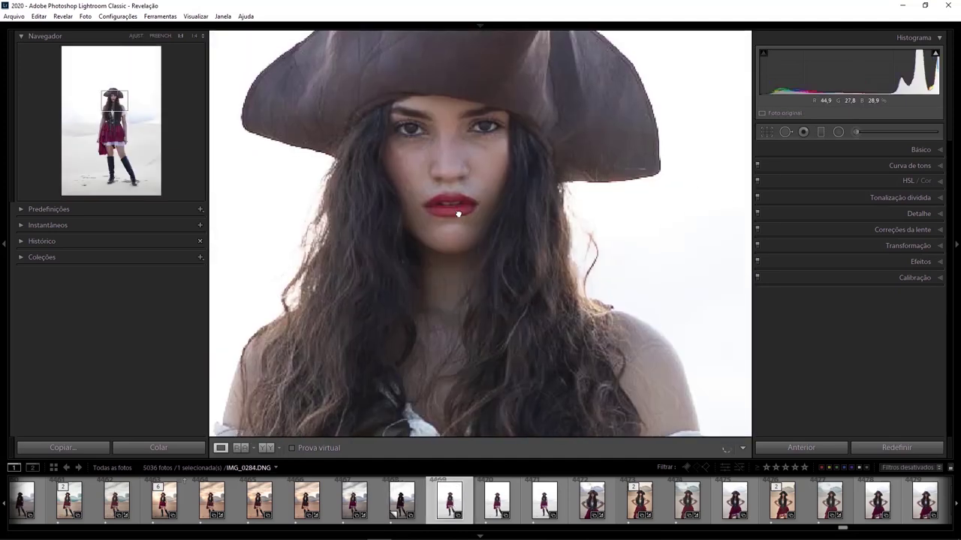
left_click_drag(456, 211, 479, 259)
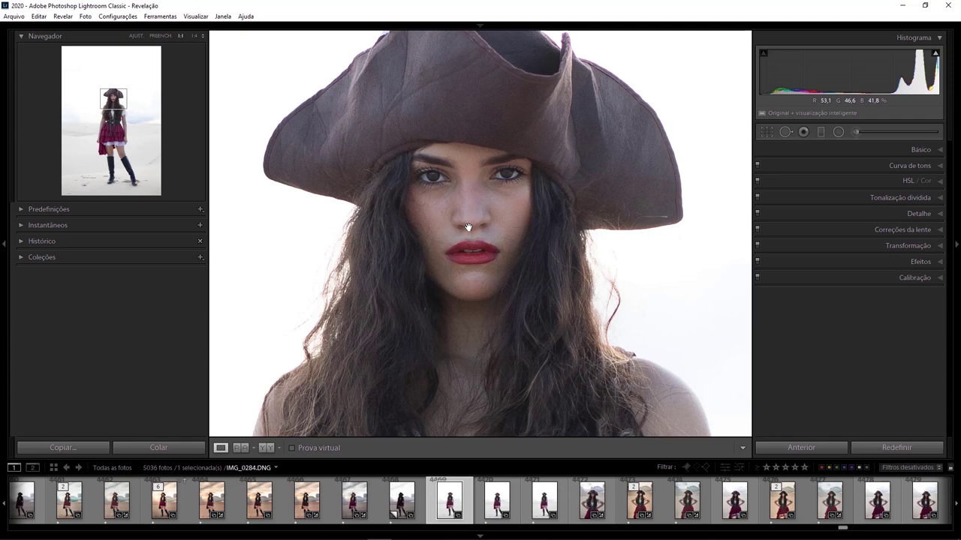
key("Left")
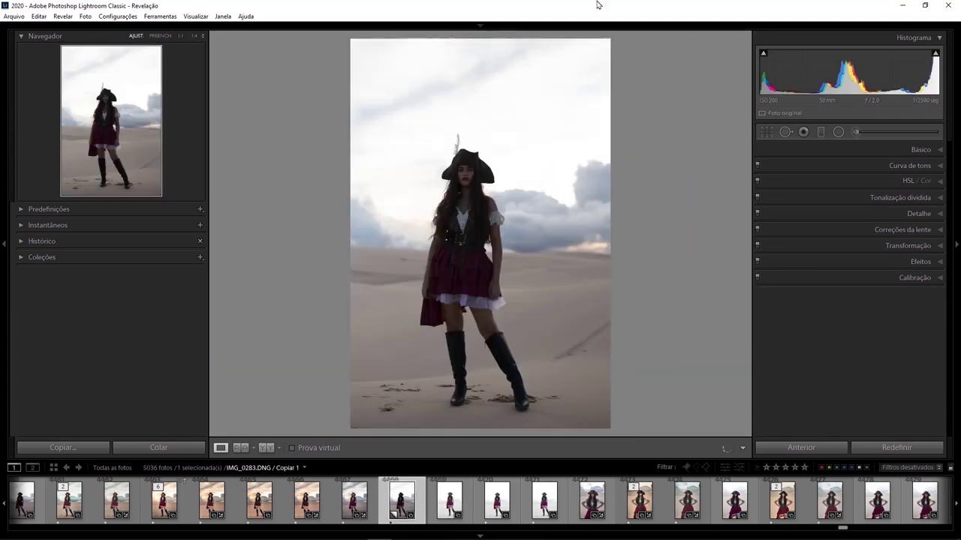
Step: Set Highlights −100, Exposure −0.86 and Shadows +92 on the dark portrait, then show IMG_0284
left_click(934, 150)
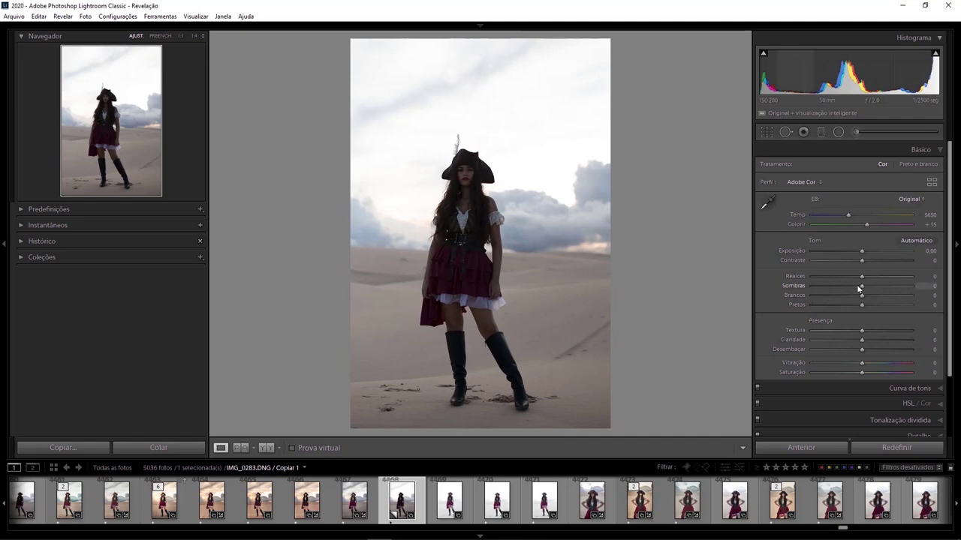
left_click_drag(862, 277, 811, 276)
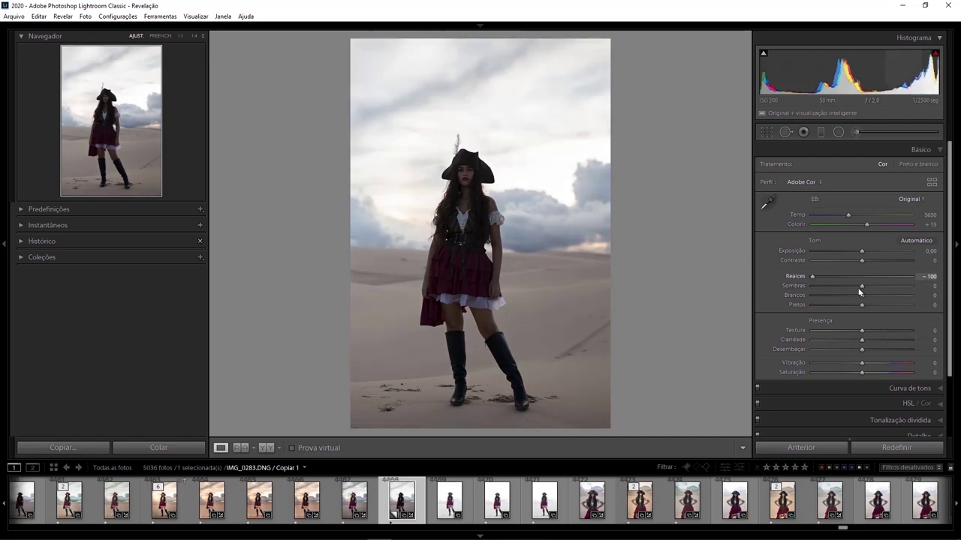
left_click(894, 448)
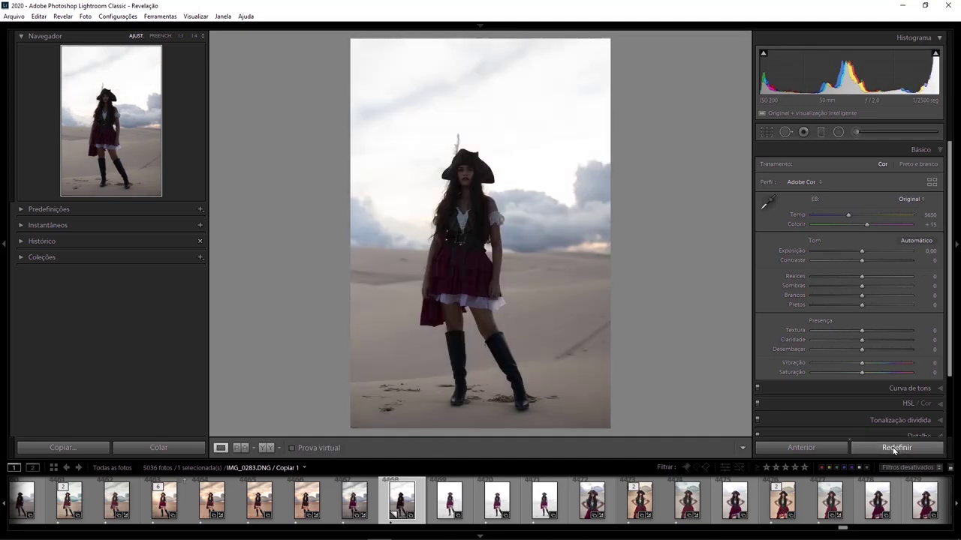
key("ctrl+z")
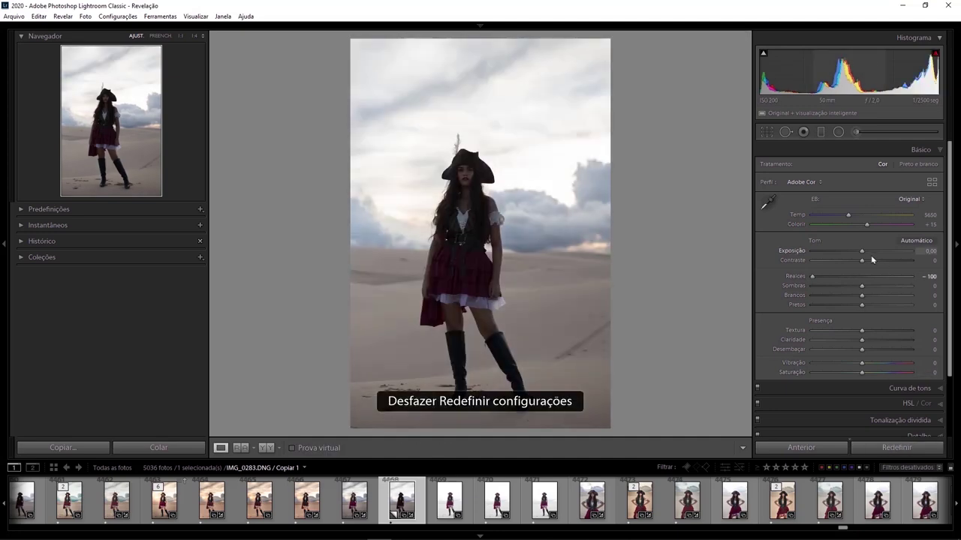
left_click_drag(861, 252, 853, 252)
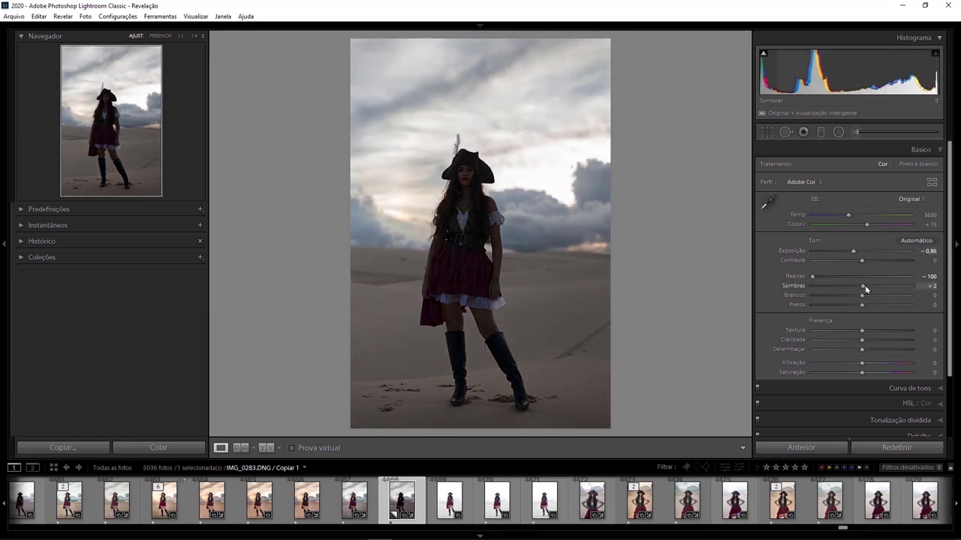
left_click_drag(861, 286, 907, 286)
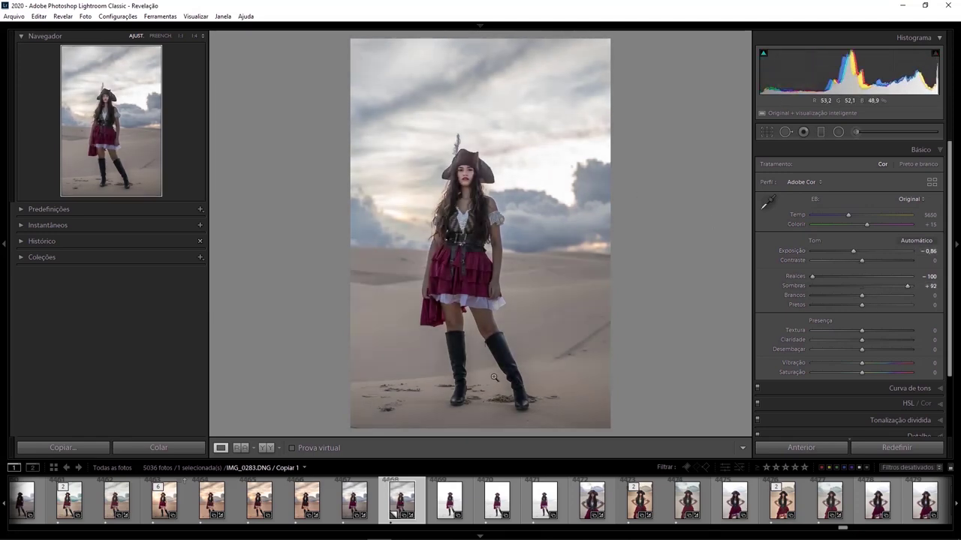
key("Right")
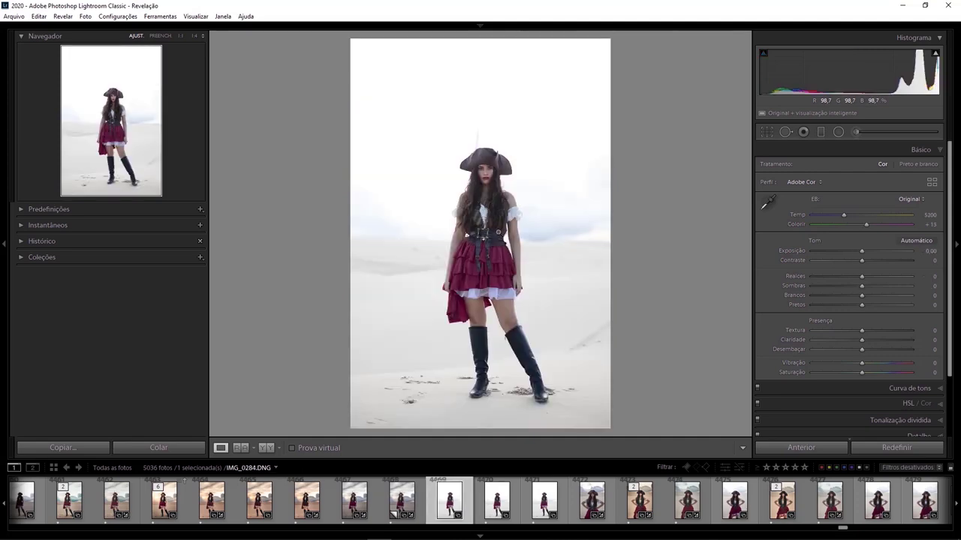
left_click(488, 174)
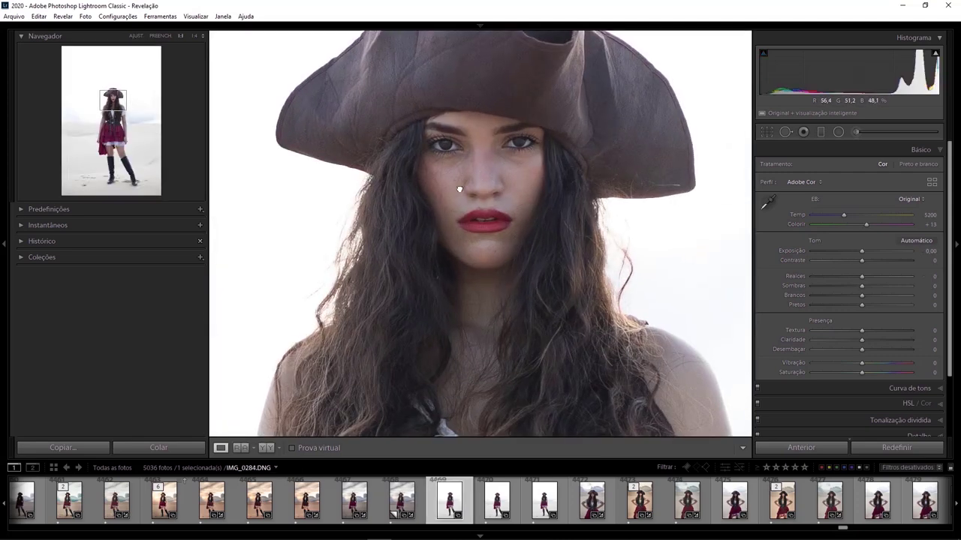
left_click(459, 190)
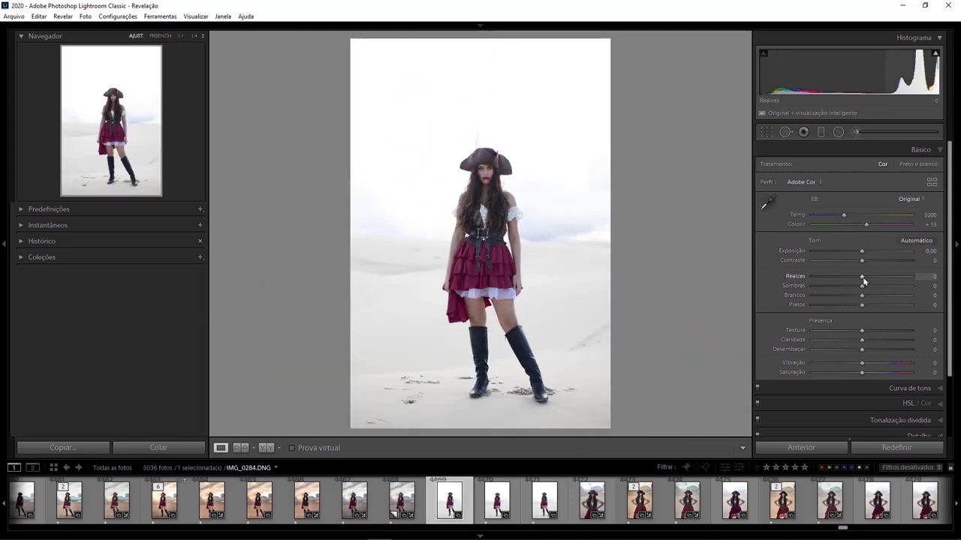
left_click_drag(863, 280, 682, 290)
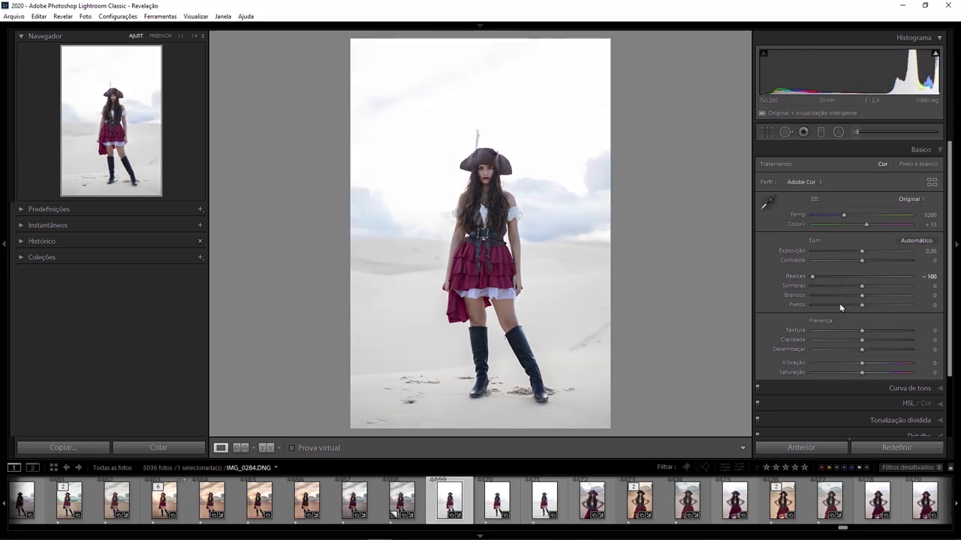
left_click_drag(860, 250, 690, 270)
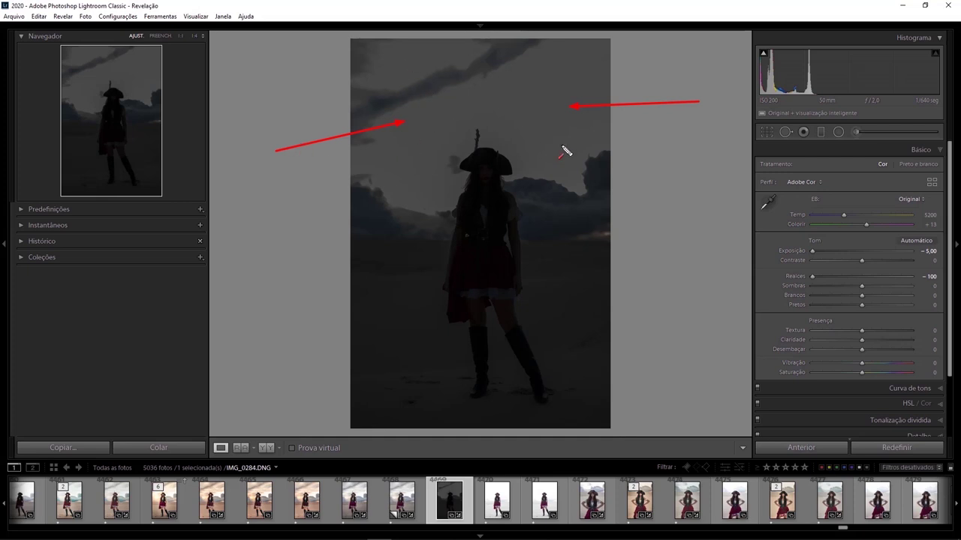
key("ctrl+shift+r")
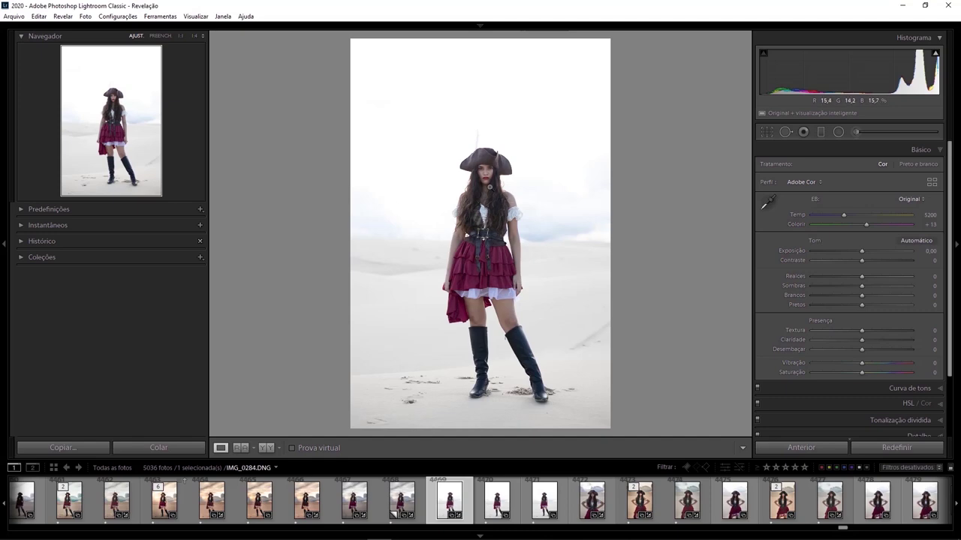
Step: Zoom to the face, then return to the edited IMG_0283 copy with Highlights −100 and Shadows +92
left_click(488, 179)
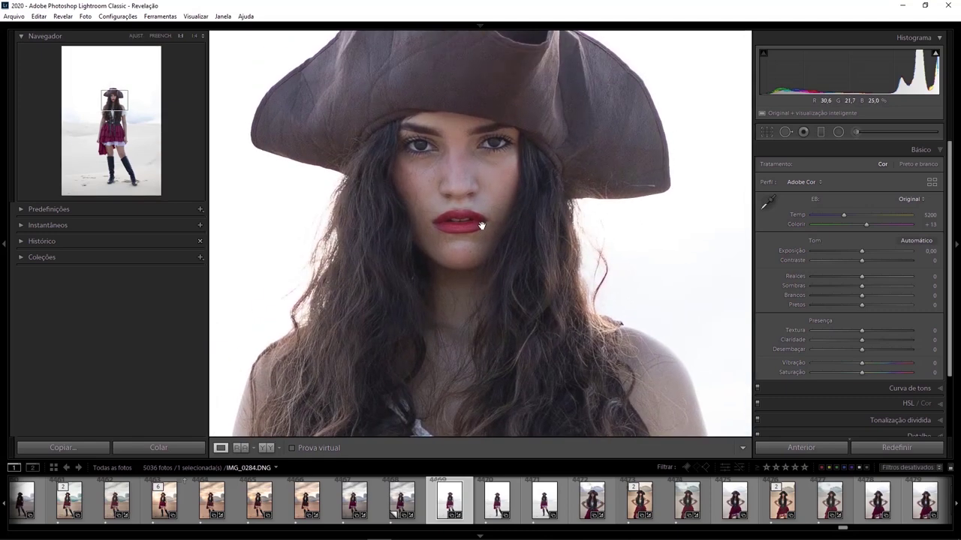
left_click(402, 501)
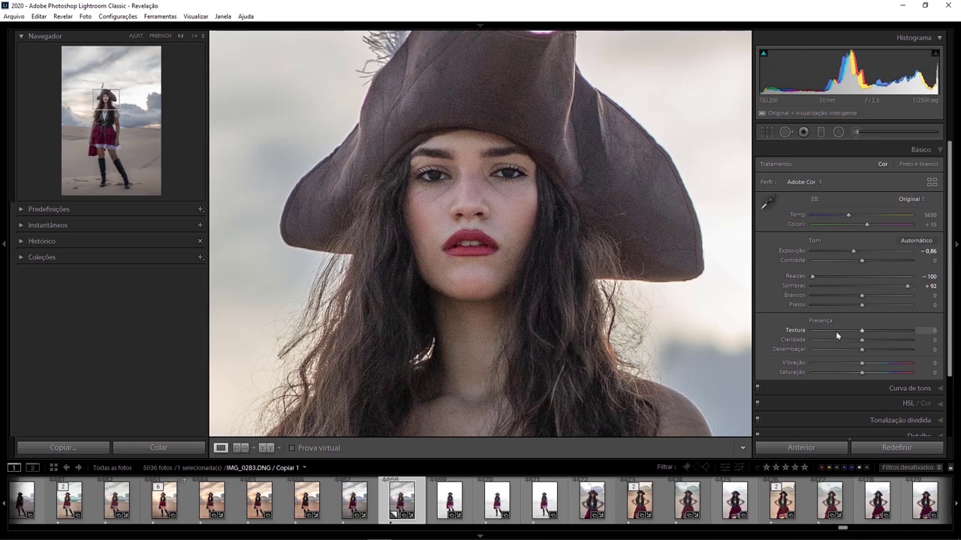
scroll(837, 334, "down", 1)
scroll(858, 396, "down", 1)
Step: Set luminance noise reduction to 20 and noise contrast to 17, then zoom back out
left_click(933, 398)
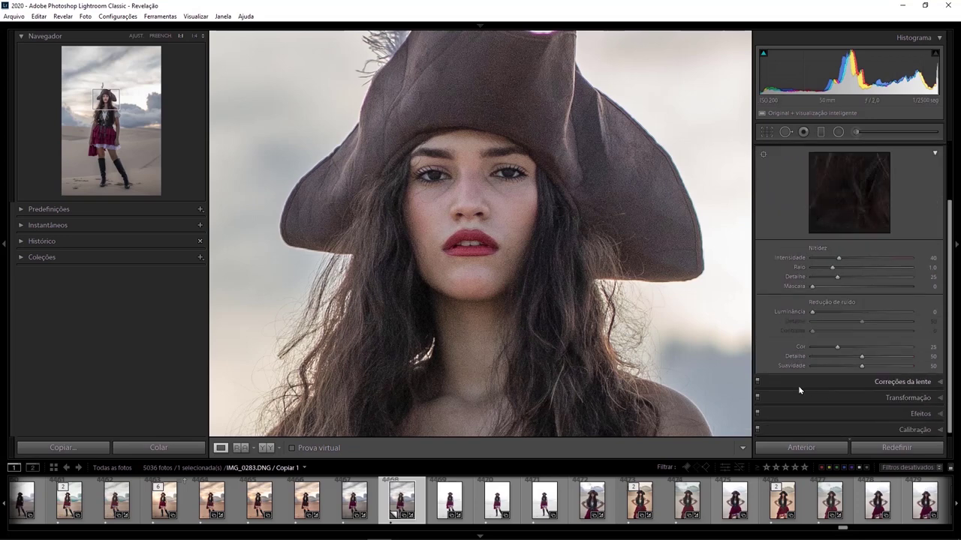
left_click_drag(820, 313, 831, 321)
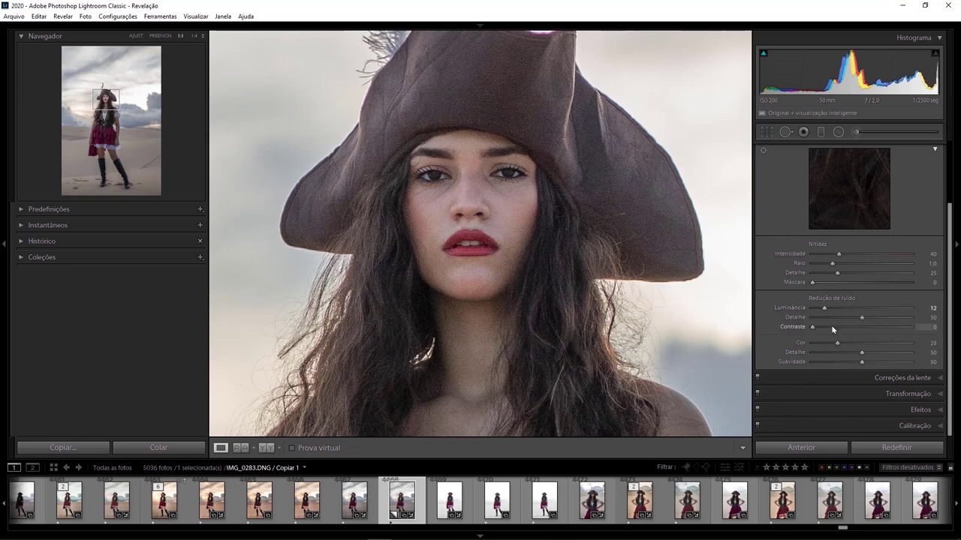
left_click(828, 328)
left_click(508, 240)
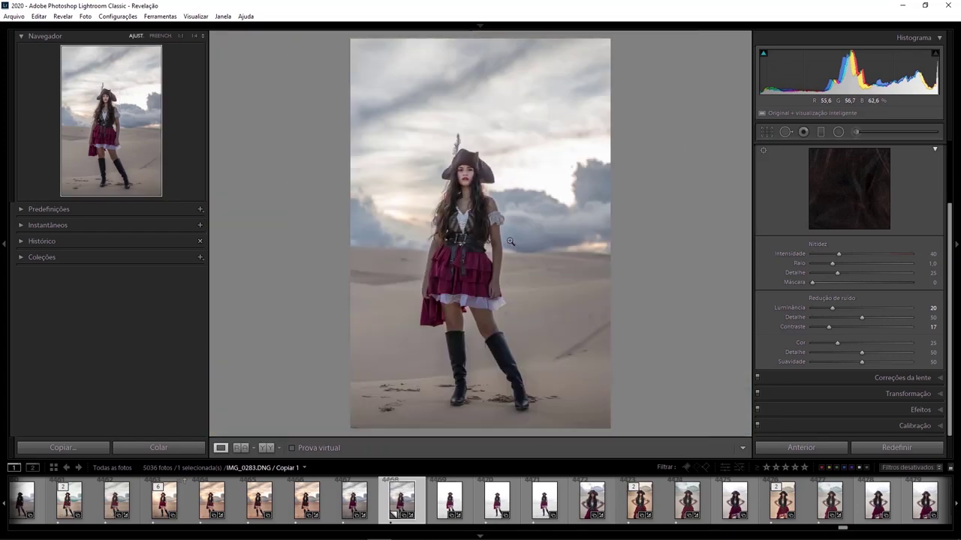
Step: Compare the original, edited copy and warm IMG_0283-Editar-4.tif, then select IMG_0289.DNG
left_click(454, 505)
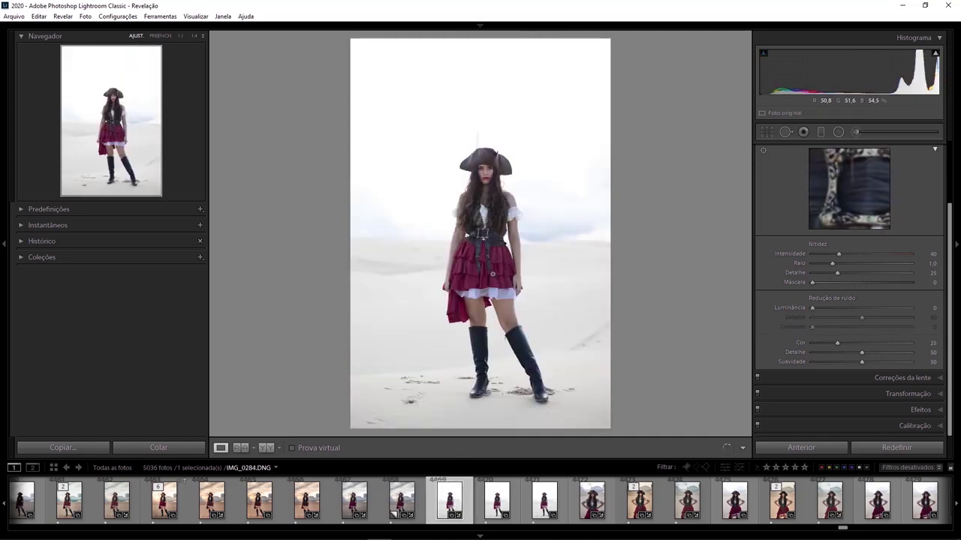
left_click(485, 190)
left_click(500, 264)
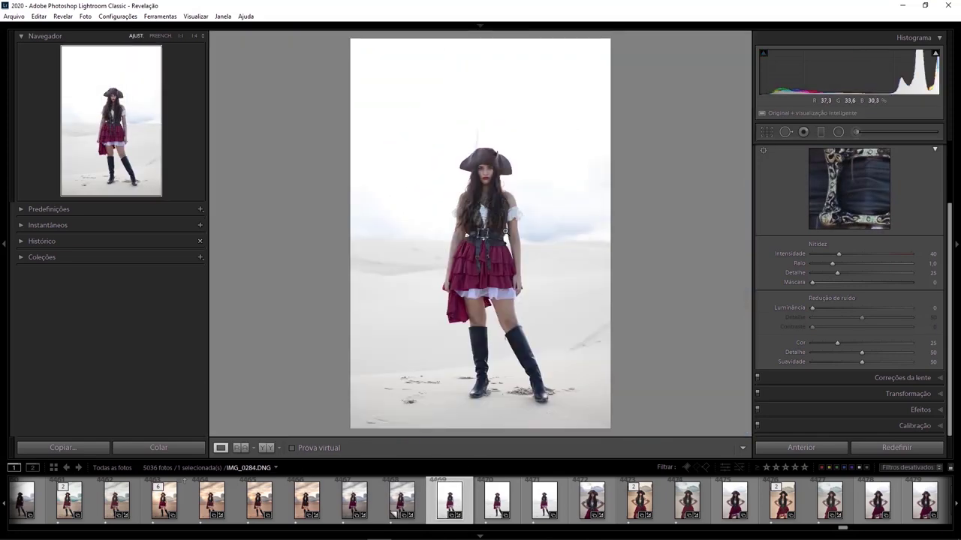
left_click(401, 499)
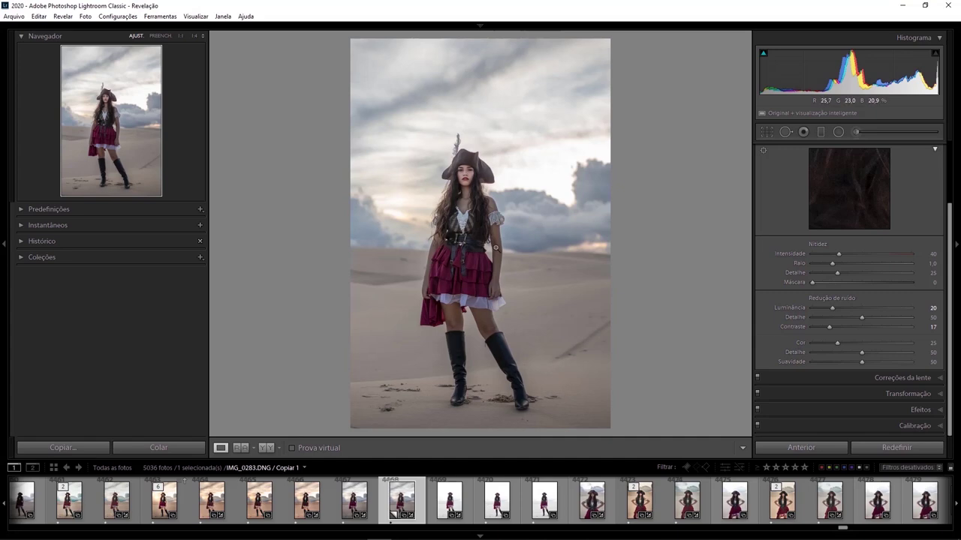
left_click(164, 499)
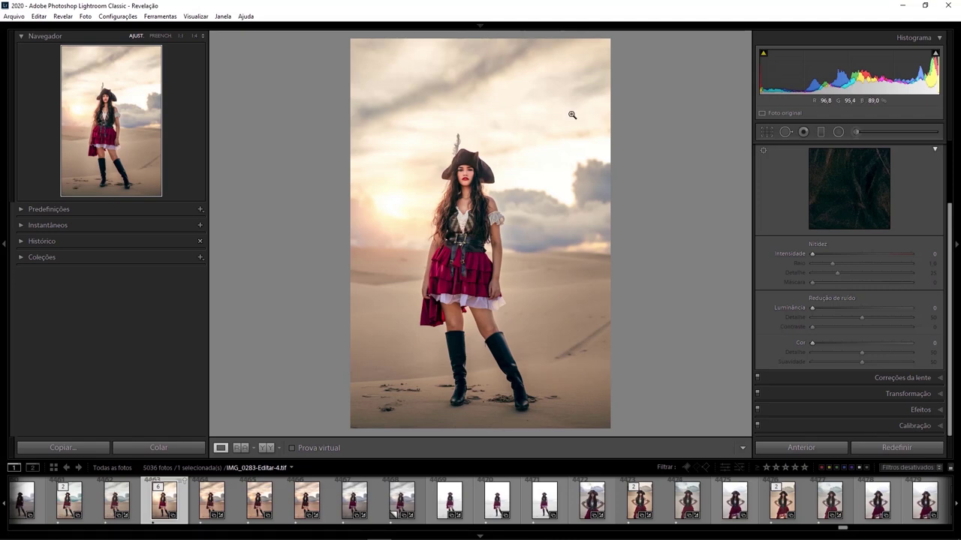
left_click(735, 499)
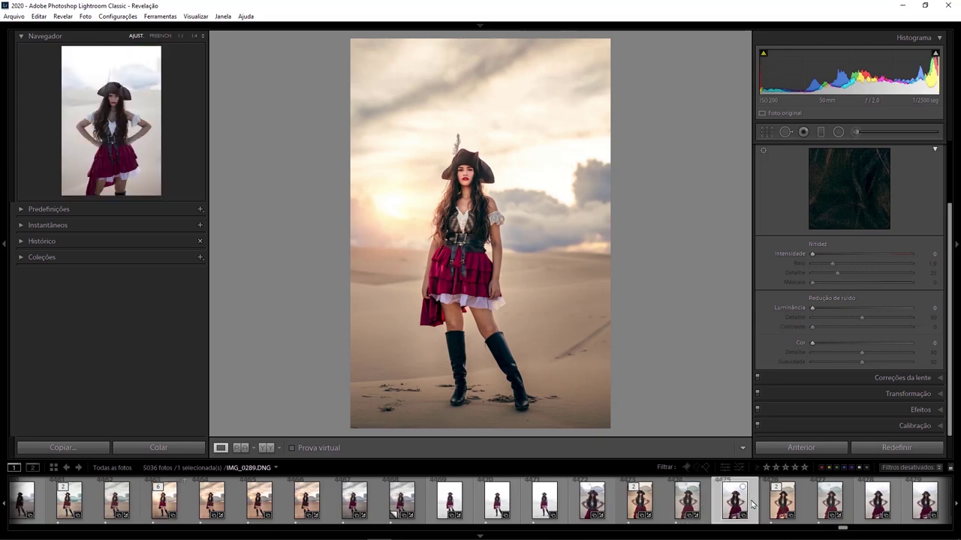
Step: Pull Highlights on IMG_0289.DNG down to −100, checking the face close up afterwards
left_click(490, 183)
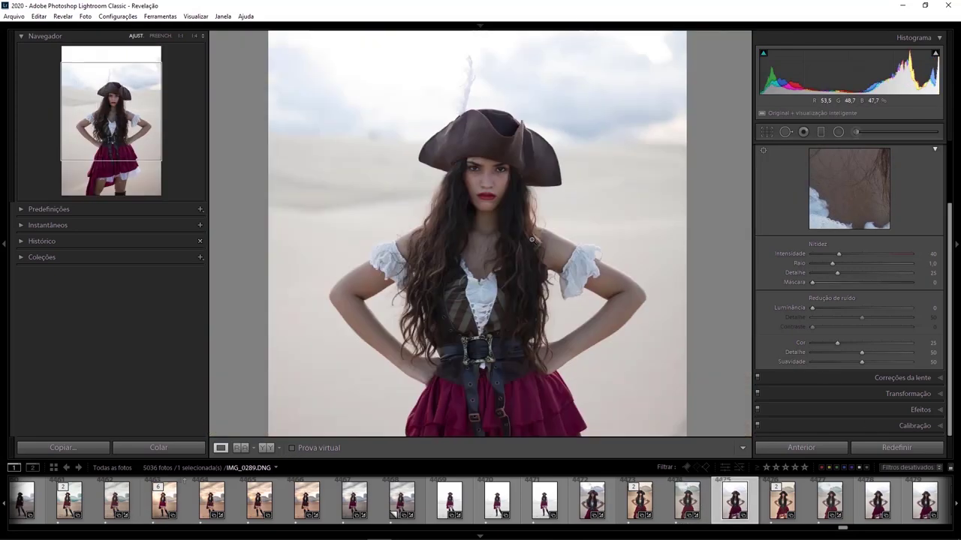
left_click(415, 157)
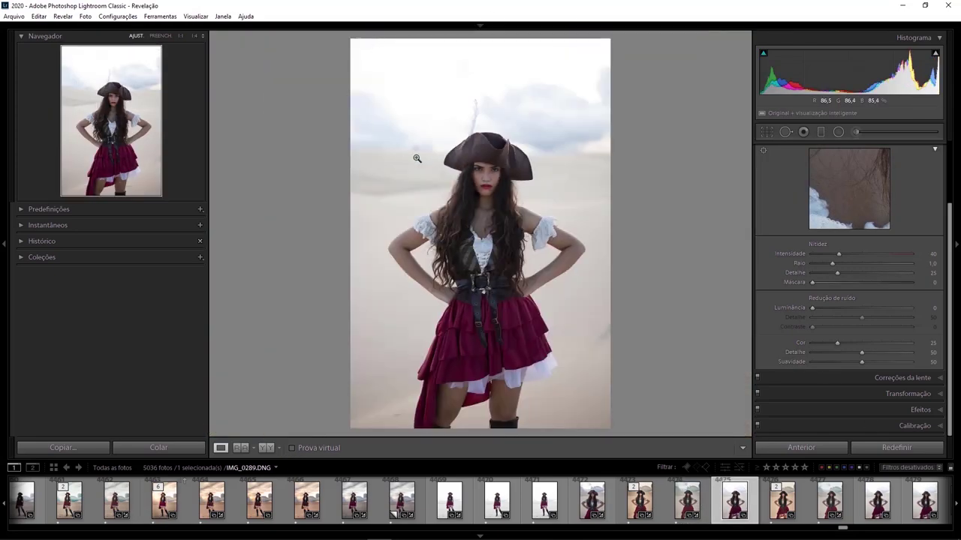
scroll(794, 235, "up", 2)
scroll(792, 236, "up", 2)
key("ctrl+1")
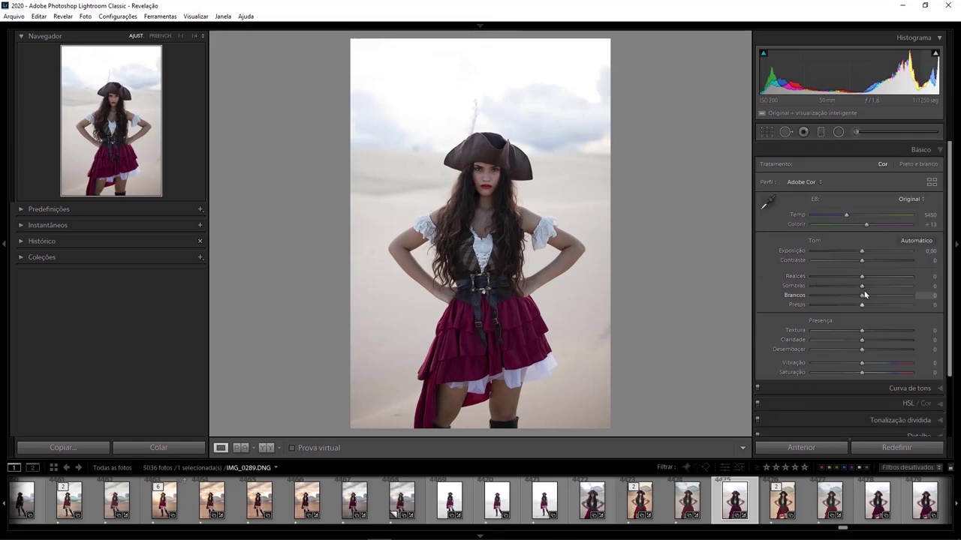
left_click_drag(862, 279, 723, 285)
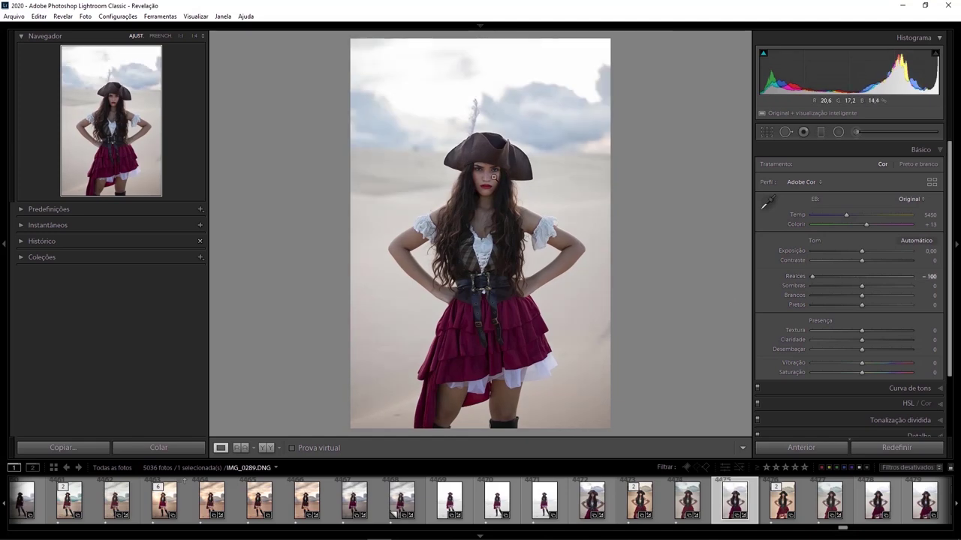
left_click_drag(486, 180, 517, 243)
scroll(497, 230, "up", 3)
scroll(518, 217, "down", 3)
left_click(480, 197)
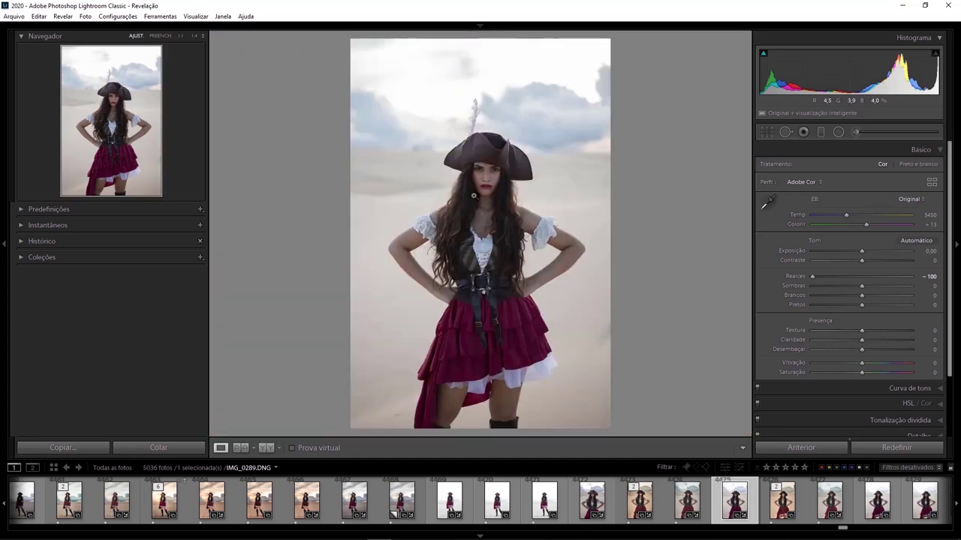